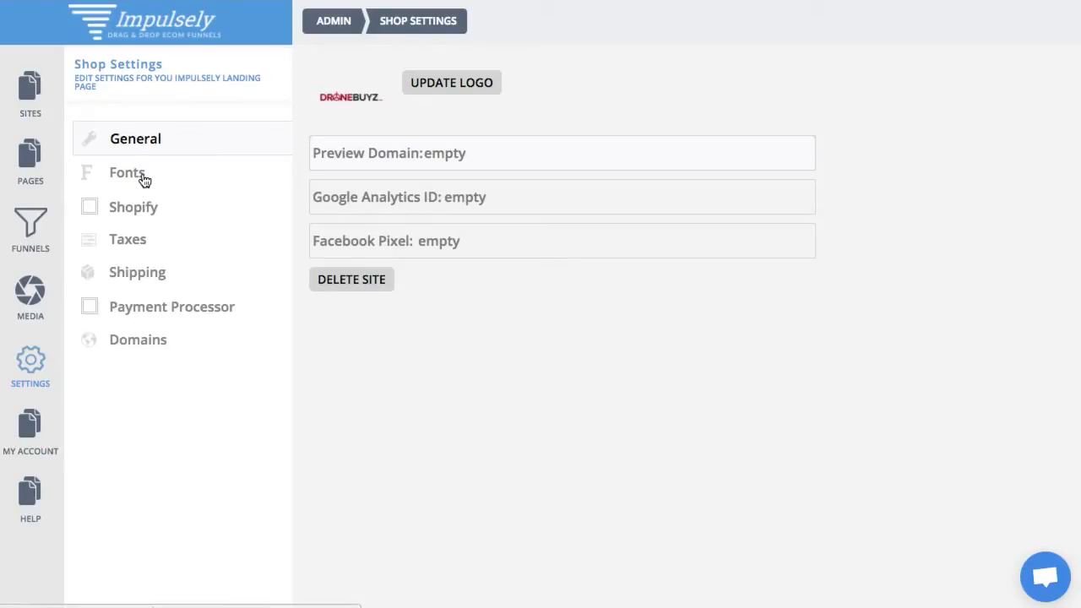
- Browse several pages of site fonts, then bring up the shop's dronebuyz domains list
{"action": "left_click", "coordinate": [233, 186]}
{"action": "left_click", "coordinate": [1029, 104]}
{"action": "left_click", "coordinate": [1029, 104]}
{"action": "left_click", "coordinate": [1029, 104]}
{"action": "left_click", "coordinate": [1030, 104]}
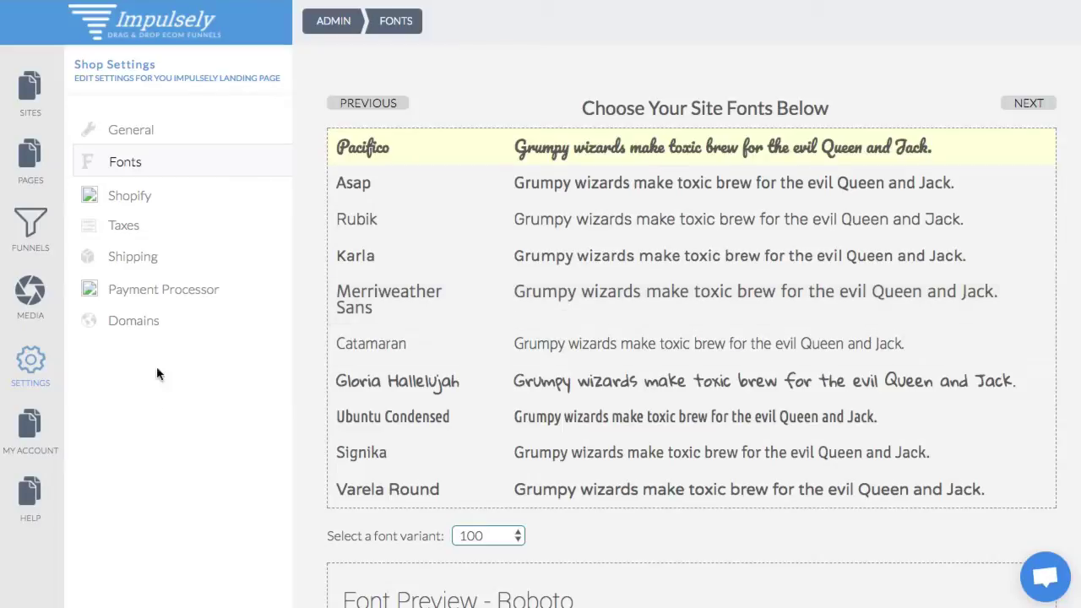
{"action": "left_click", "coordinate": [131, 323]}
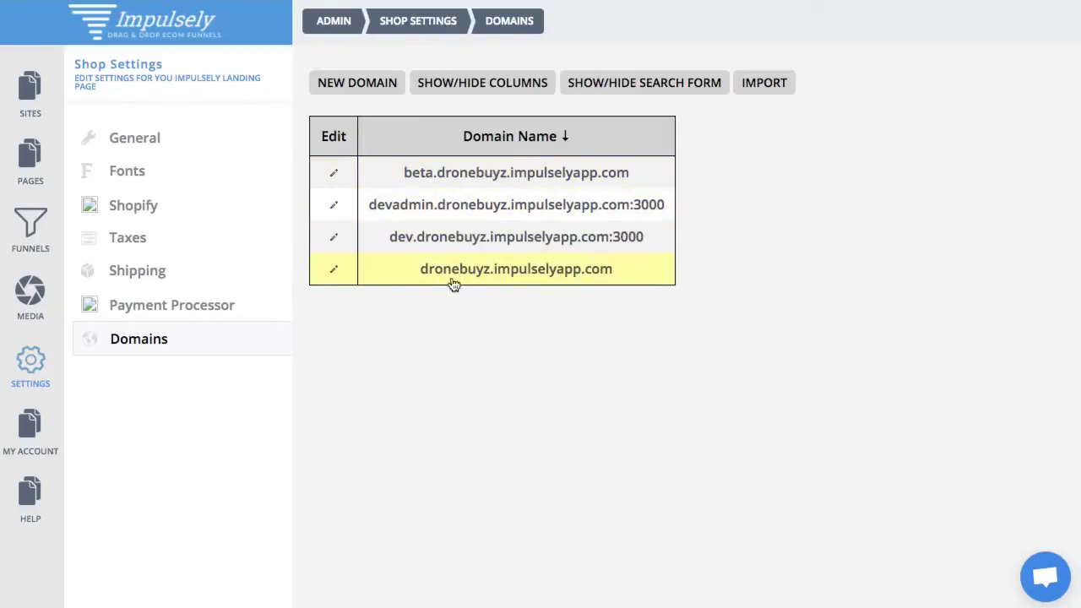
- View the dronebuyz.impulselyapp.com domain details and highlight its pending SSL certificate notice
{"action": "left_click", "coordinate": [330, 270]}
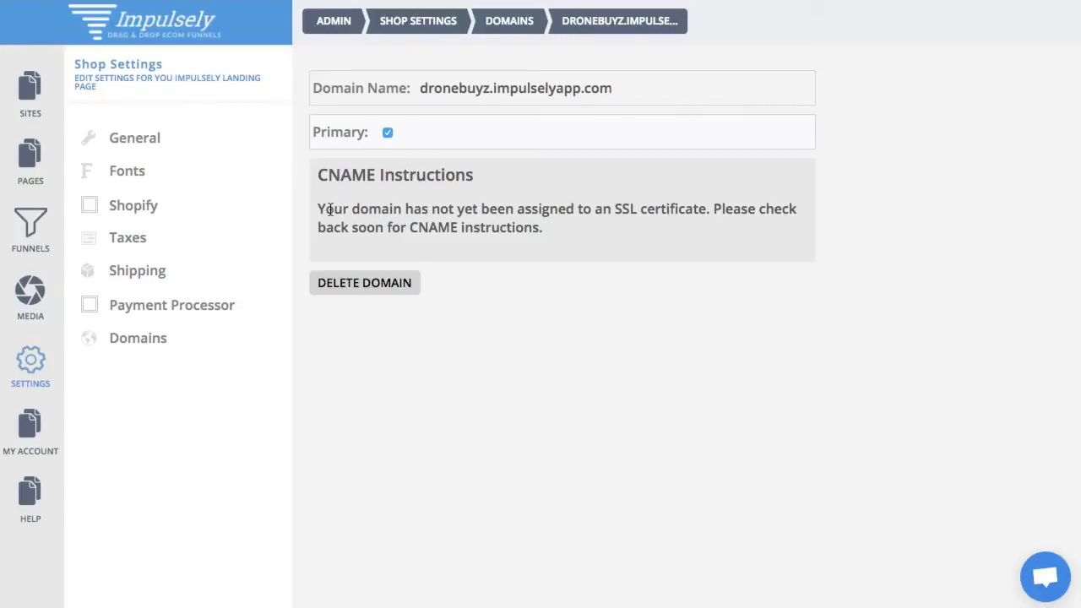
{"action": "left_click_drag", "start_coordinate": [330, 209], "coordinate": [478, 232]}
{"action": "left_click", "coordinate": [520, 229]}
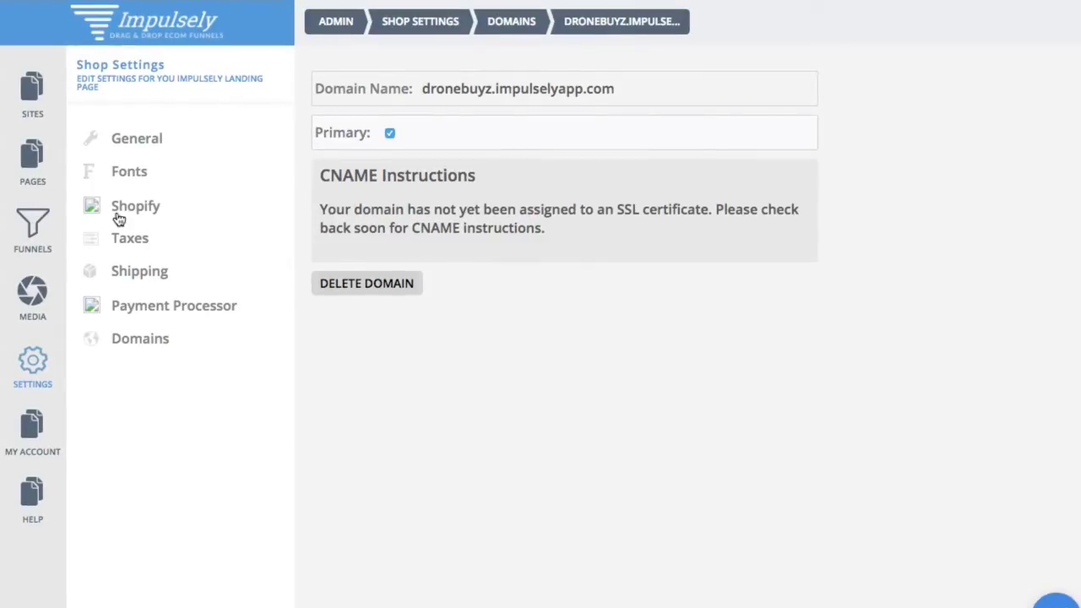
- From the Funnels list, add a new funnel named 'Demo' and open its canvas
{"action": "left_click", "coordinate": [49, 235]}
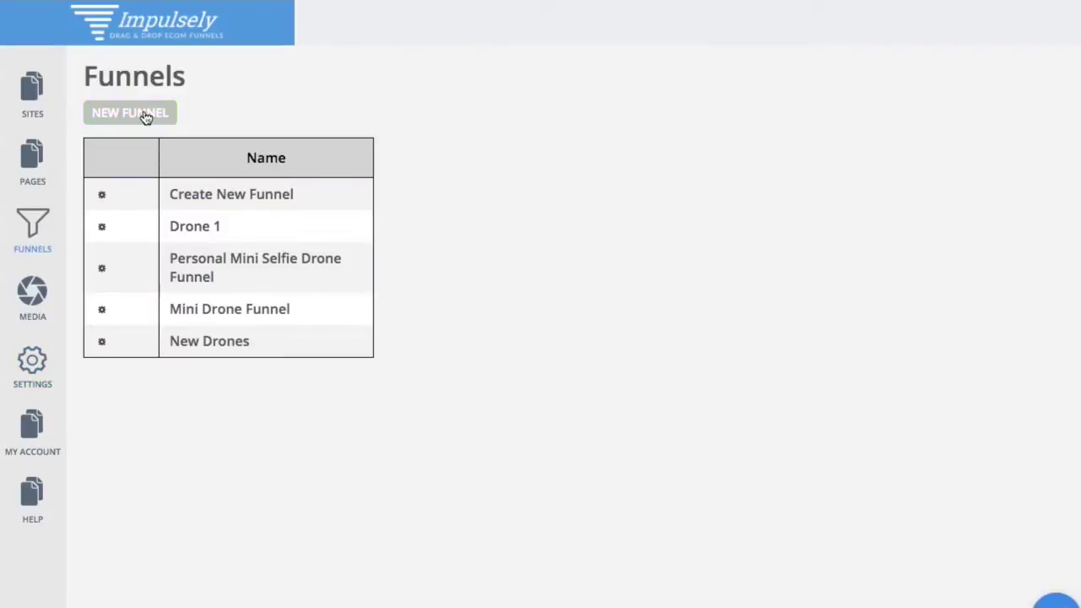
{"action": "left_click", "coordinate": [144, 116]}
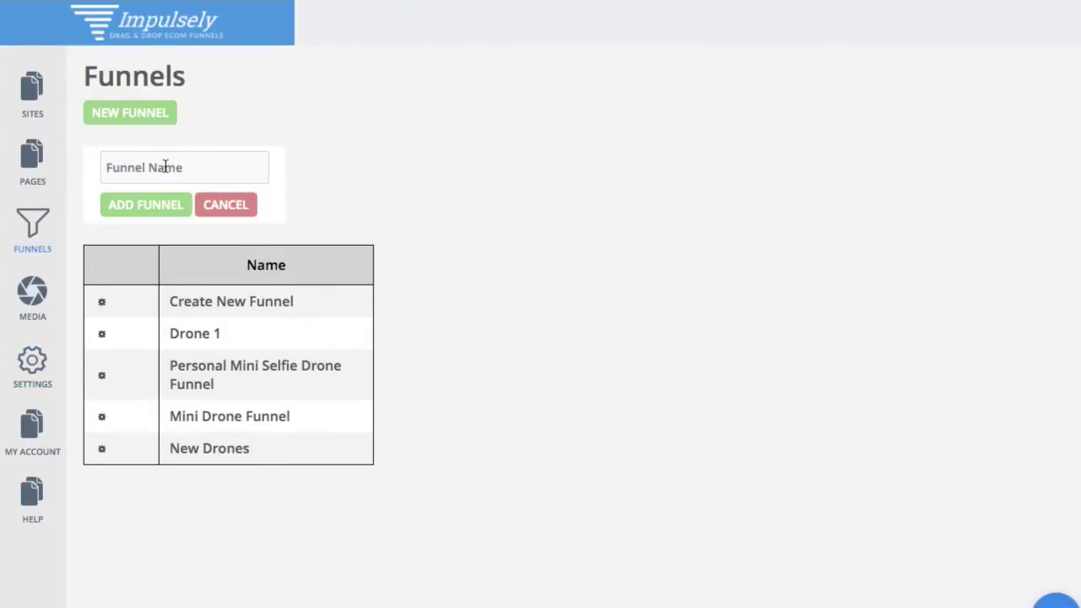
{"action": "type", "text": "Demo"}
{"action": "left_click", "coordinate": [471, 174]}
{"action": "left_click", "coordinate": [180, 207]}
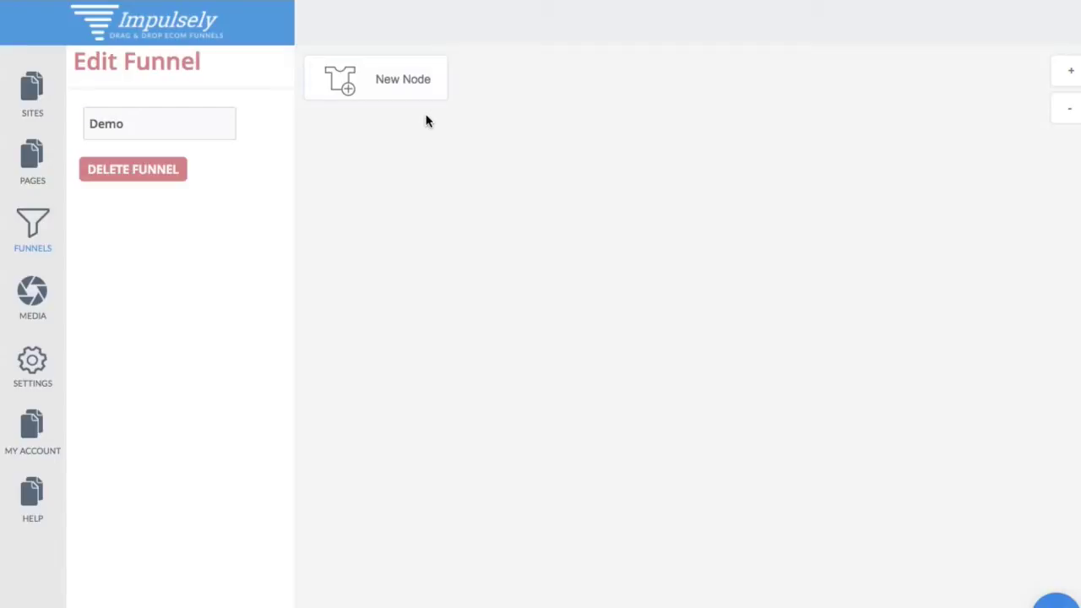
- Place a new page node on the Demo funnel canvas and bring up its settings
{"action": "left_click_drag", "start_coordinate": [411, 94], "coordinate": [709, 218]}
{"action": "left_click_drag", "start_coordinate": [659, 232], "coordinate": [632, 149]}
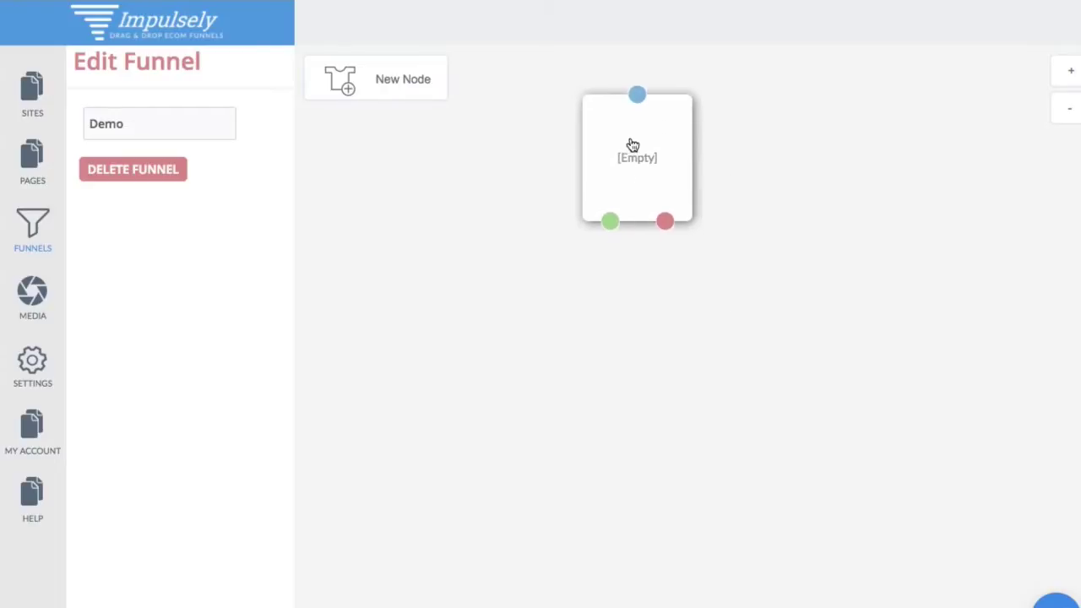
{"action": "left_click", "coordinate": [632, 149]}
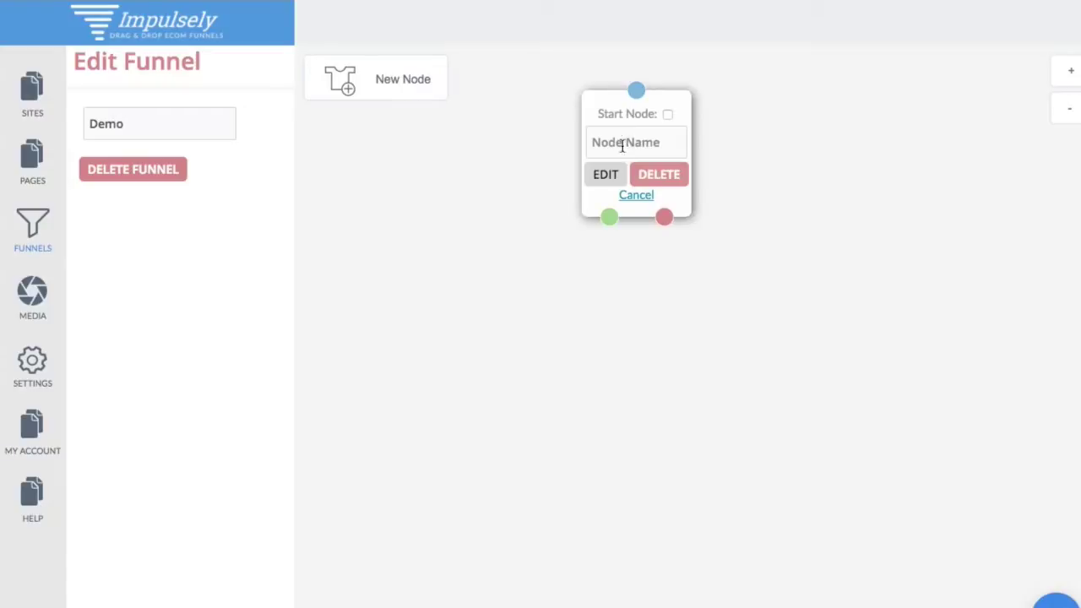
- Make the node the start page, name it 'amped 1', and edit the page
{"action": "left_click", "coordinate": [667, 115]}
{"action": "left_click", "coordinate": [606, 142]}
{"action": "type", "text": "Dro"}
{"action": "key", "text": "BackSpace"}
{"action": "key", "text": "BackSpace"}
{"action": "key", "text": "BackSpace"}
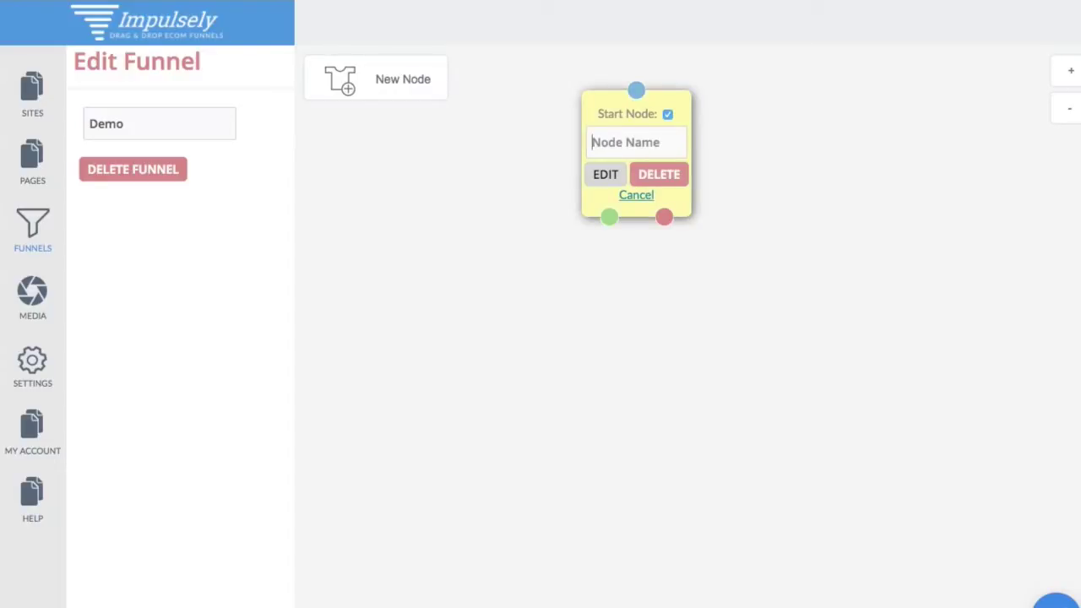
{"action": "type", "text": "amped 1"}
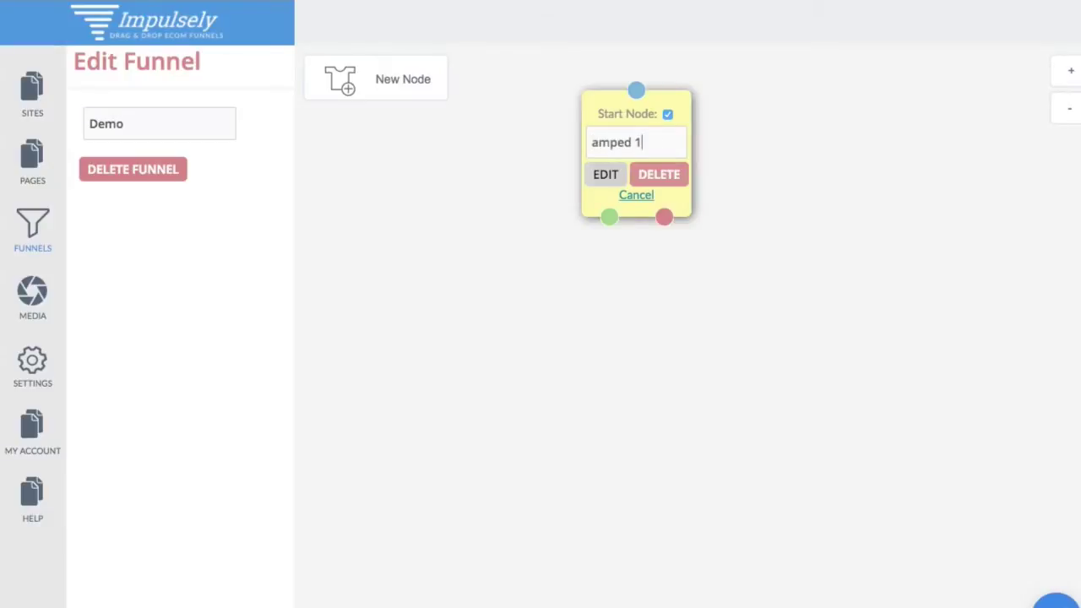
{"action": "left_click", "coordinate": [599, 177]}
{"action": "left_click", "coordinate": [599, 183]}
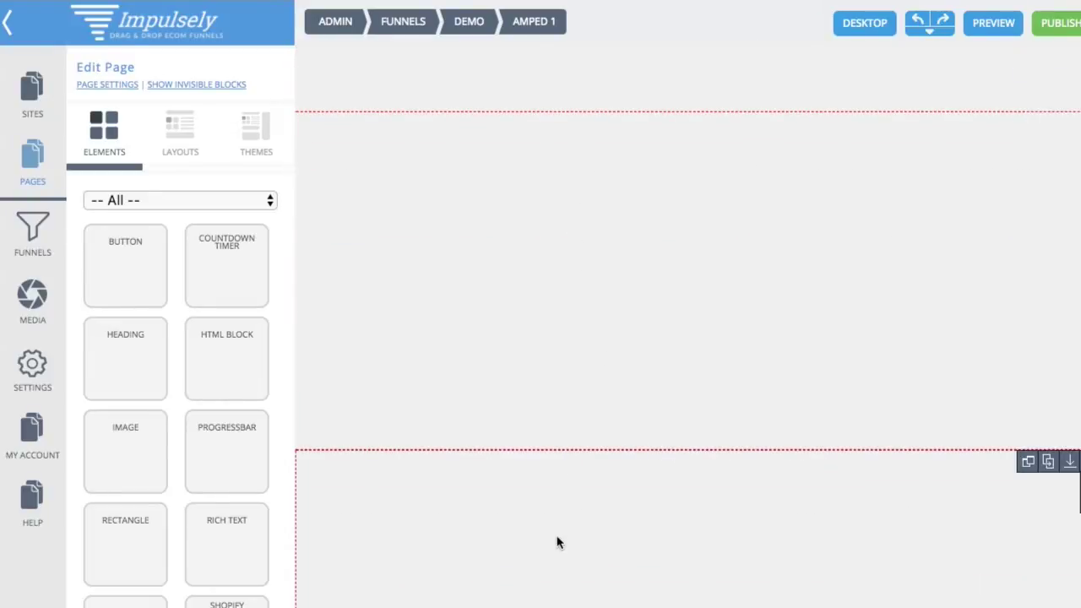
- Shrink the top section of the amped 1 page and resize the middle section
{"action": "scroll", "coordinate": [583, 342], "scroll_direction": "down", "scroll_amount": 1}
{"action": "left_click_drag", "start_coordinate": [610, 383], "coordinate": [615, 147]}
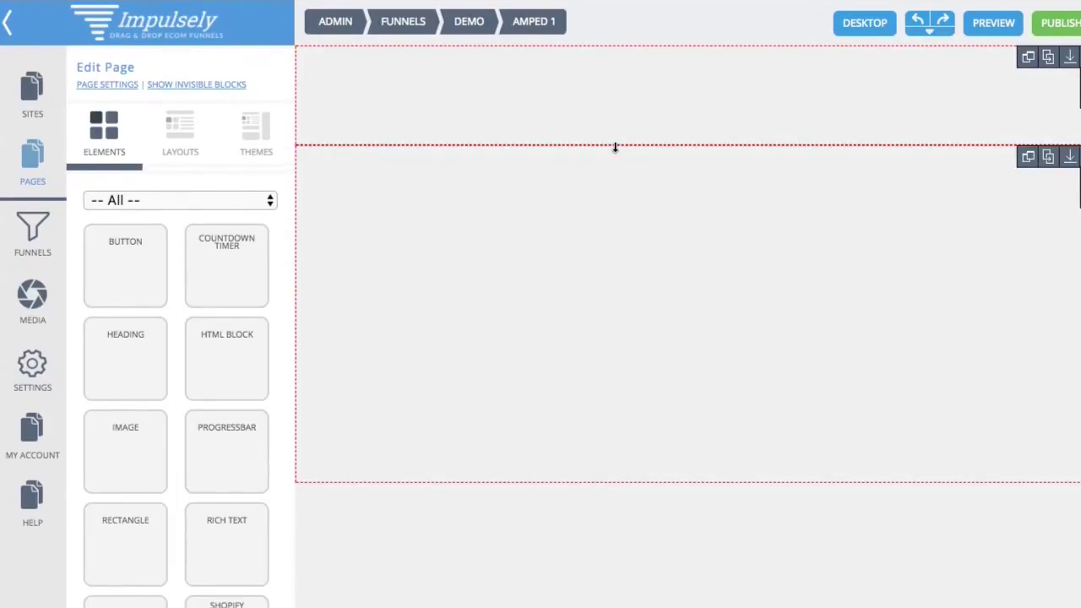
{"action": "left_click", "coordinate": [597, 483]}
{"action": "left_click_drag", "start_coordinate": [600, 482], "coordinate": [601, 582]}
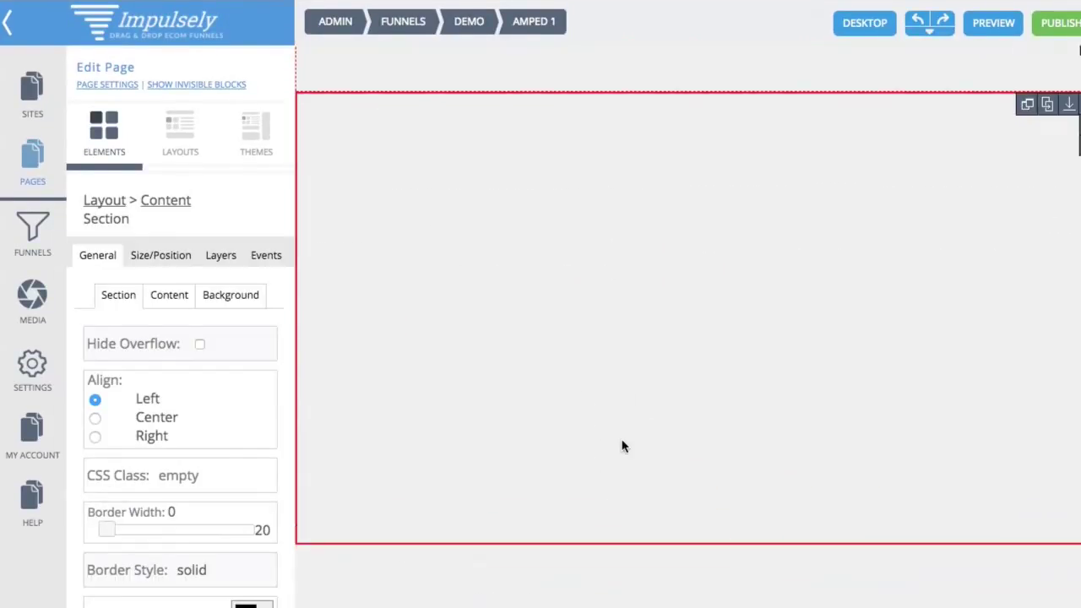
{"action": "left_click", "coordinate": [701, 342]}
- Delete the middle section, extend the lower section, and show the page's General settings
{"action": "mouse_move", "coordinate": [1075, 253]}
{"action": "left_click", "coordinate": [1079, 234]}
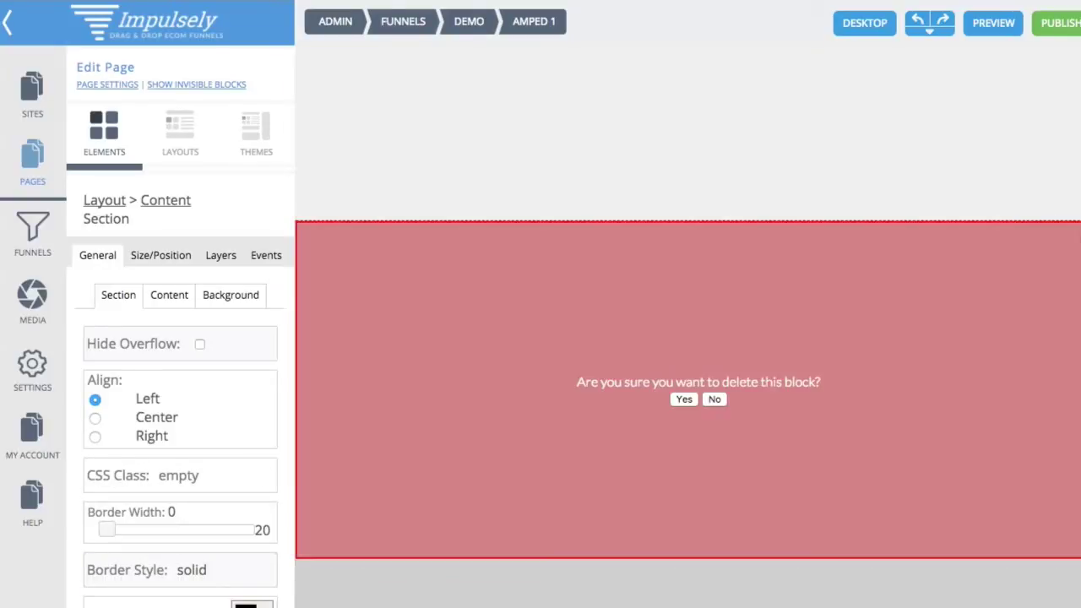
{"action": "left_click", "coordinate": [681, 400]}
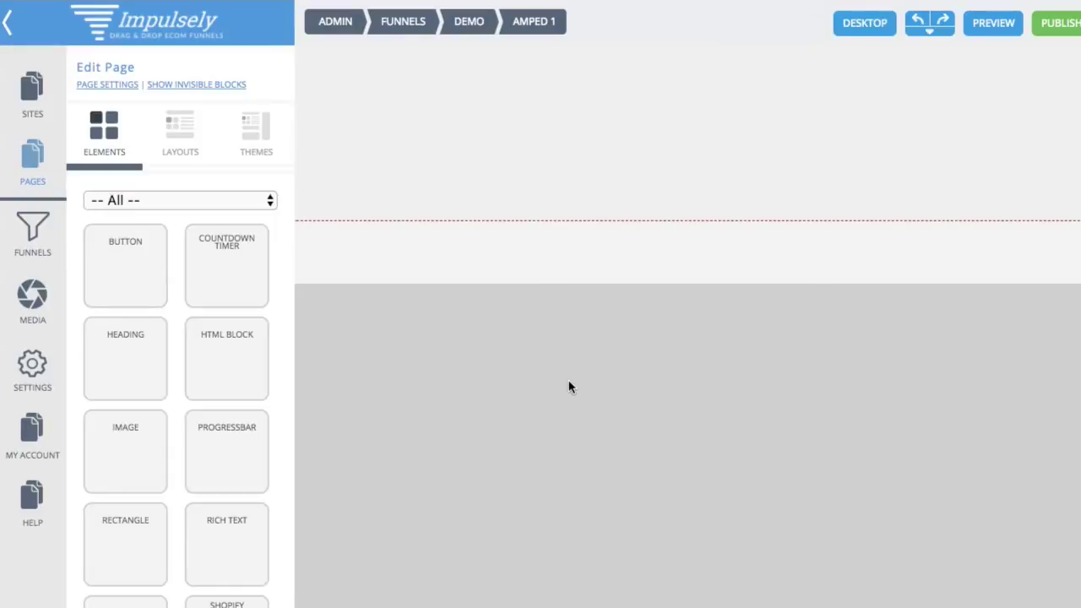
{"action": "left_click_drag", "start_coordinate": [574, 598], "coordinate": [574, 607]}
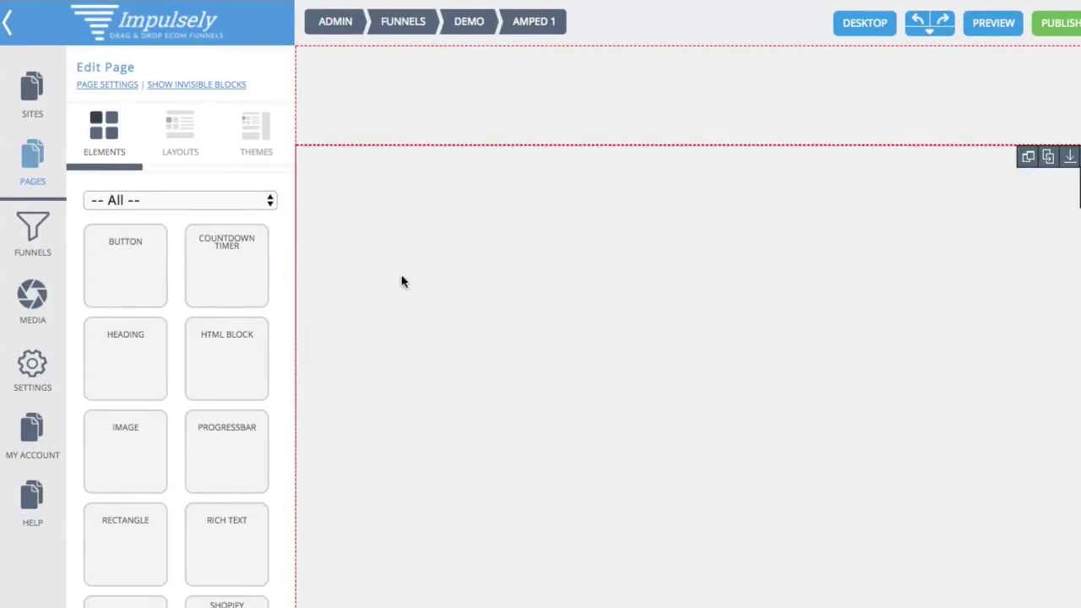
{"action": "left_click", "coordinate": [114, 85]}
{"action": "left_click", "coordinate": [118, 228]}
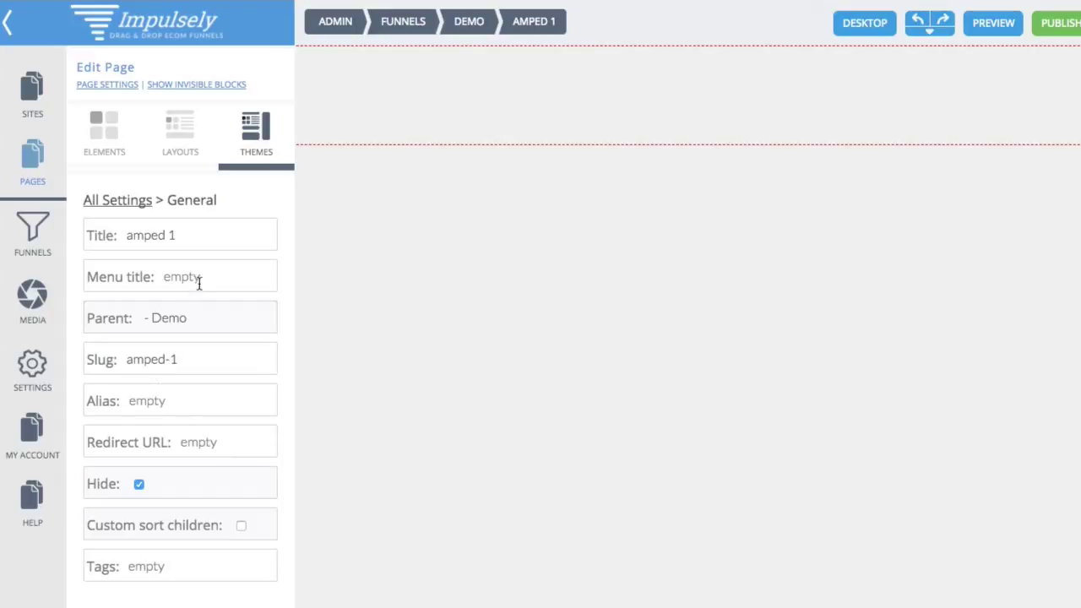
- Check the content width and 425 px mobile breakpoint, then show the Elements palette
{"action": "left_click", "coordinate": [131, 201]}
{"action": "left_click", "coordinate": [148, 242]}
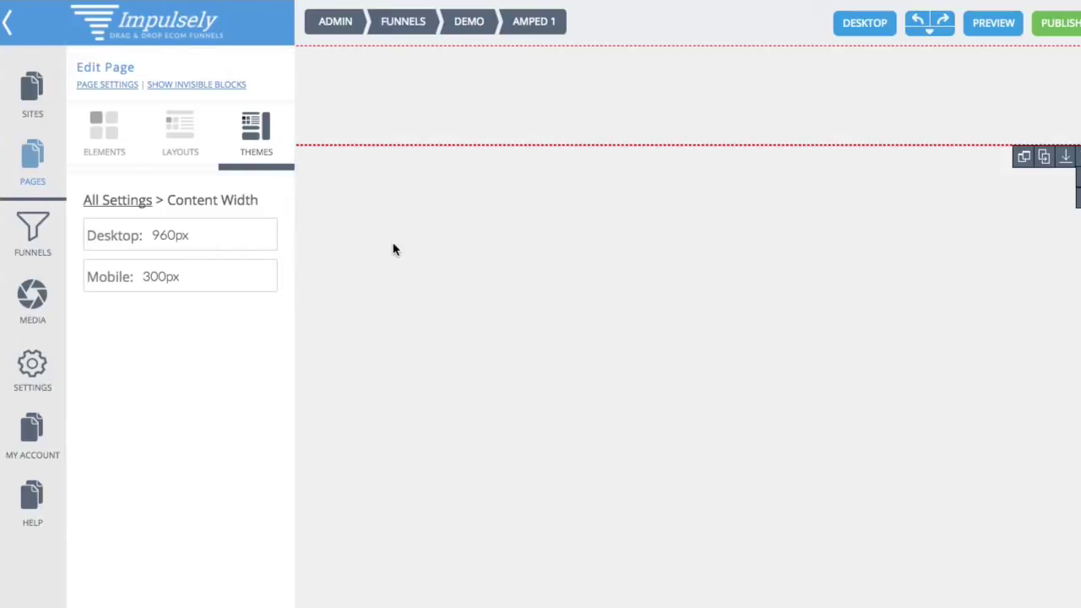
{"action": "left_click", "coordinate": [127, 202]}
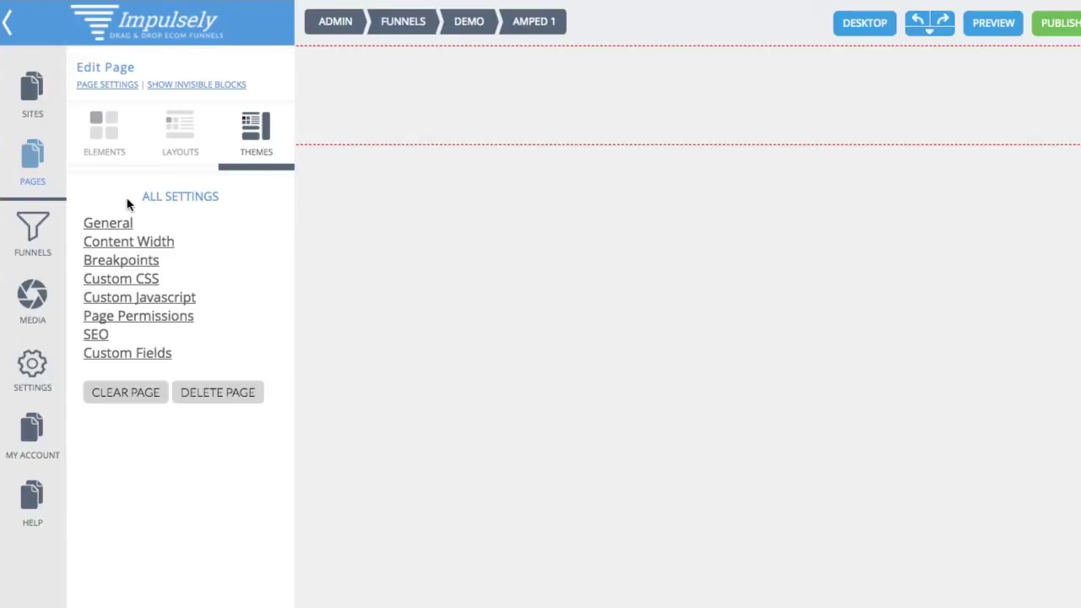
{"action": "left_click", "coordinate": [120, 264]}
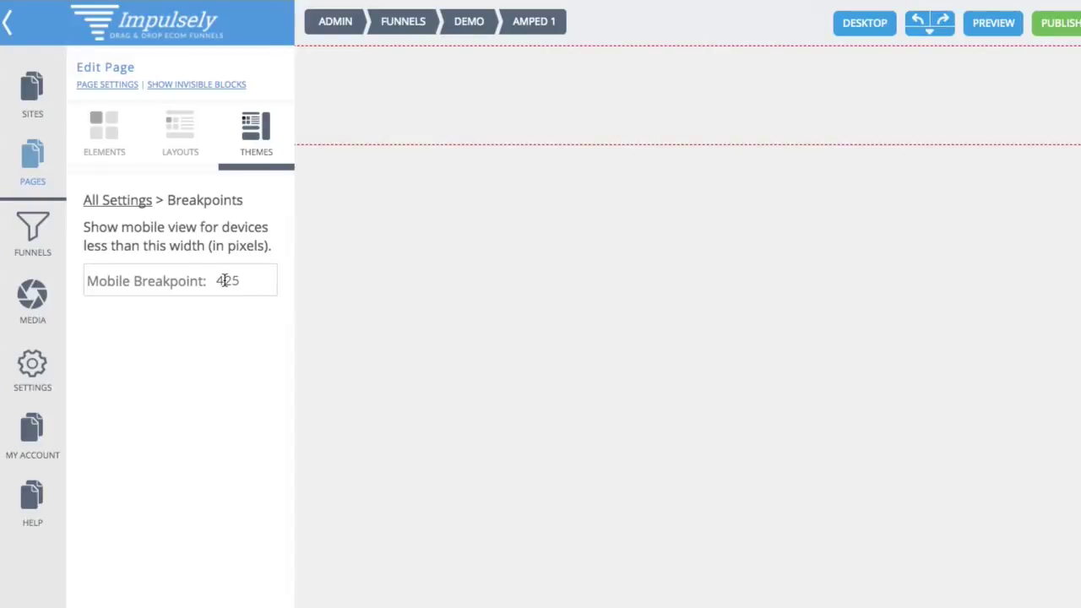
{"action": "left_click", "coordinate": [118, 201]}
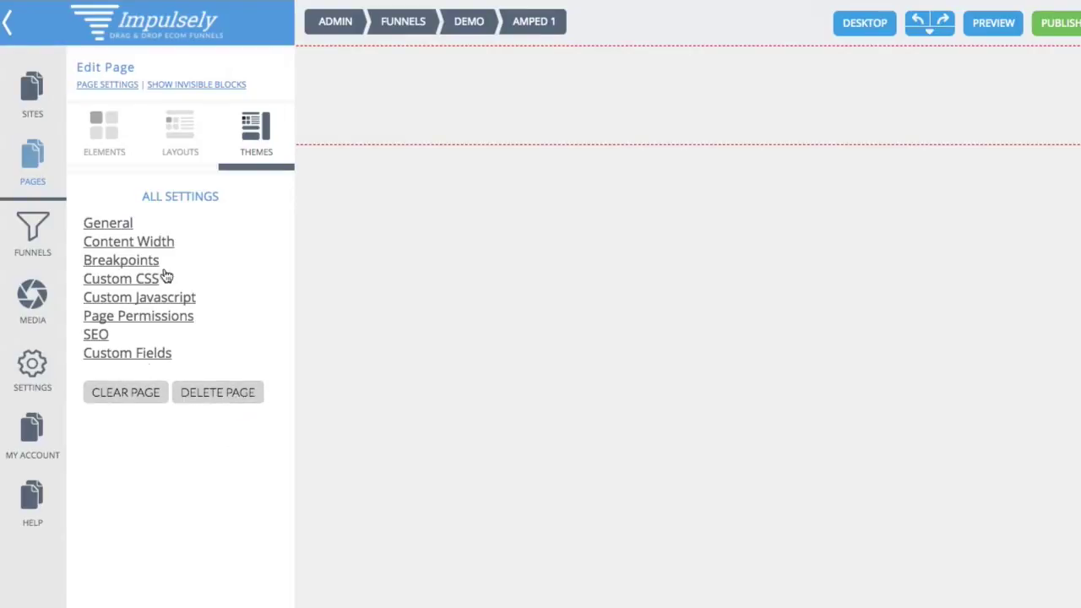
{"action": "left_click", "coordinate": [104, 129]}
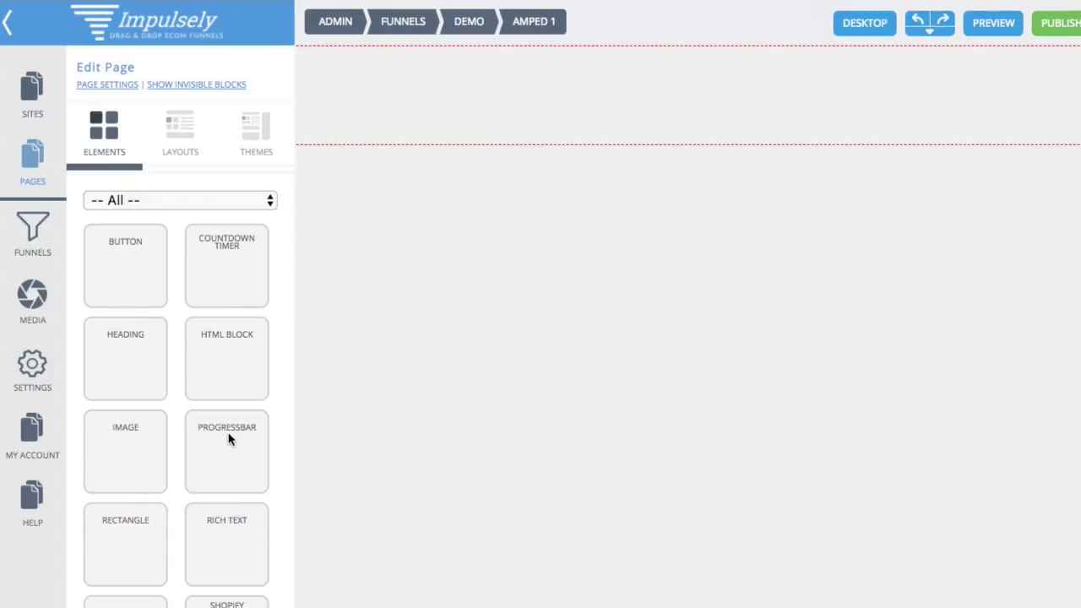
{"action": "scroll", "coordinate": [233, 444], "scroll_direction": "down", "scroll_amount": 2}
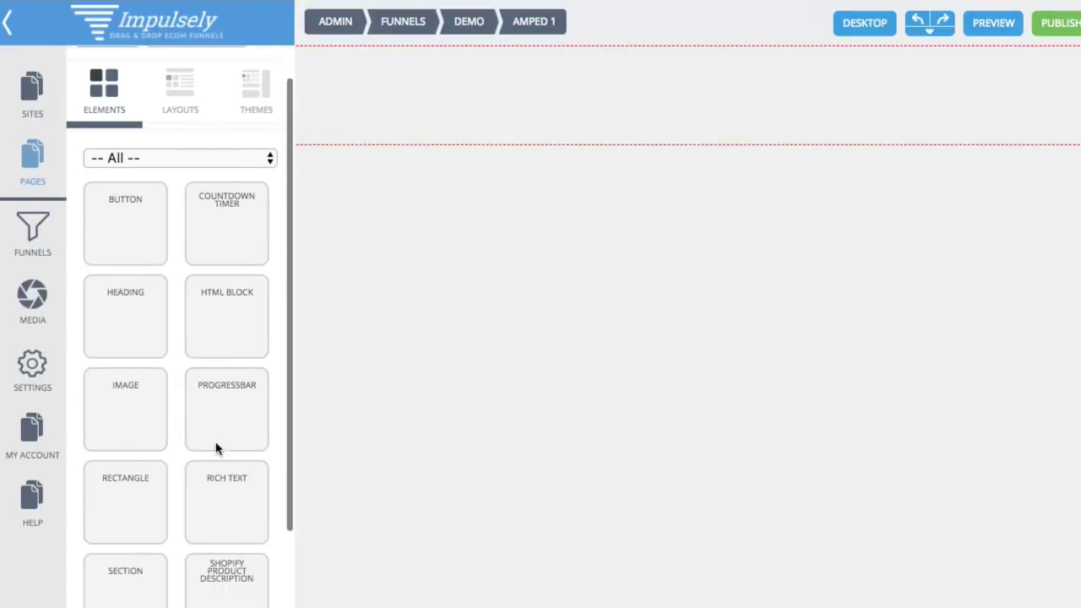
{"action": "scroll", "coordinate": [234, 448], "scroll_direction": "down", "scroll_amount": 2}
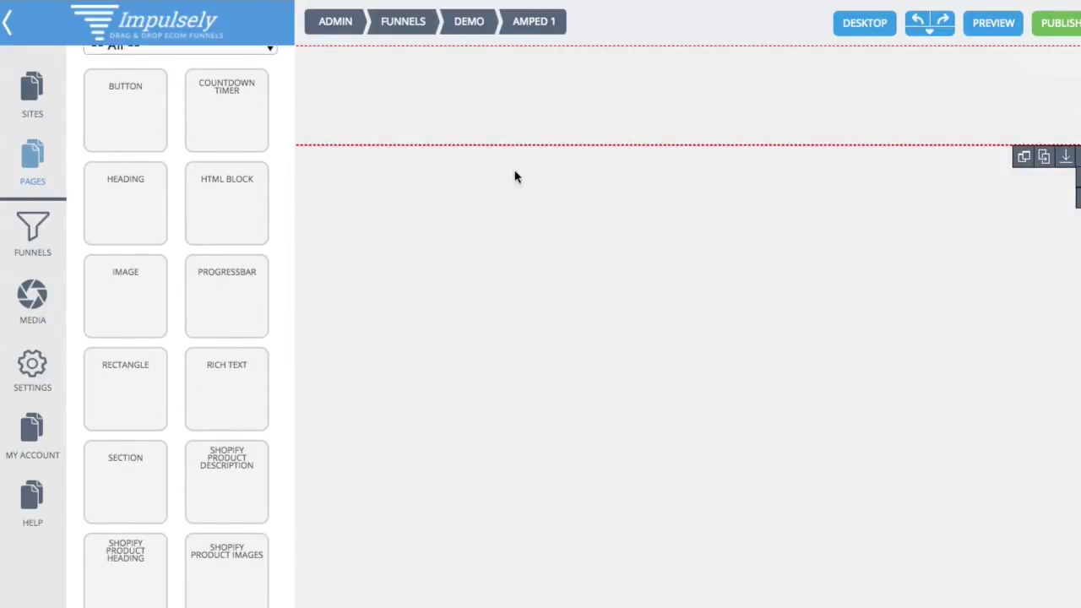
{"action": "scroll", "coordinate": [239, 399], "scroll_direction": "down", "scroll_amount": 2}
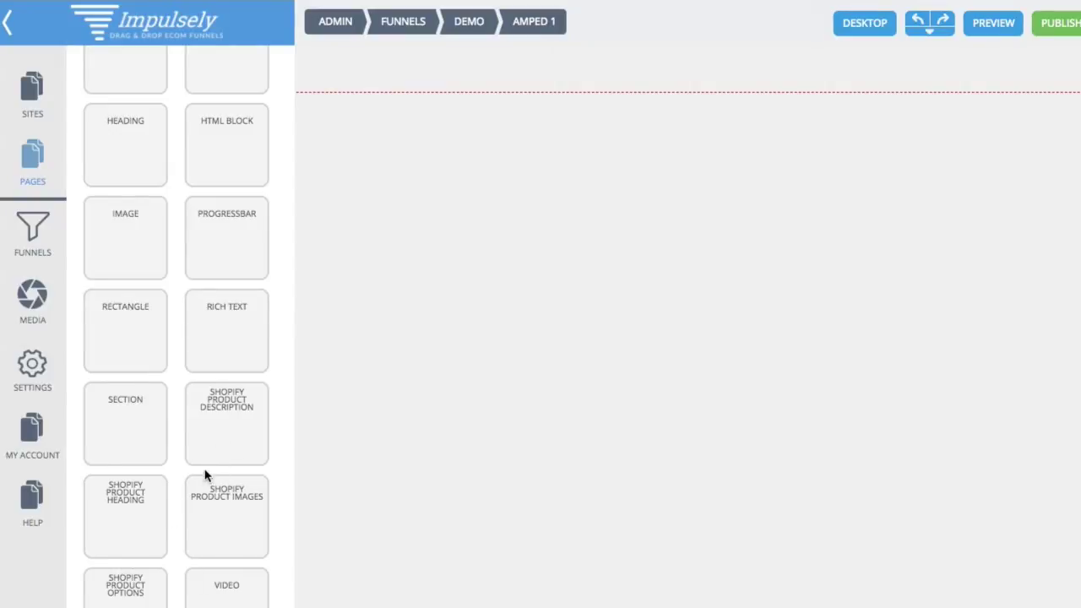
{"action": "scroll", "coordinate": [207, 478], "scroll_direction": "up", "scroll_amount": 5}
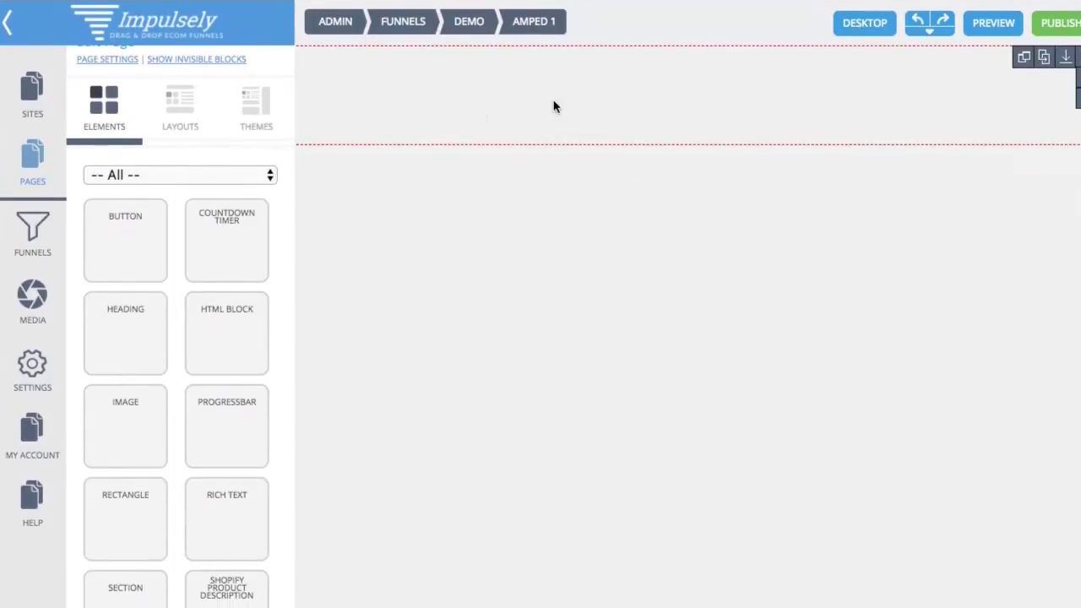
- Add dronebuyz-logo3.png from Logos to the top section, sized about 237×92 px and moved up-left
{"action": "left_click_drag", "start_coordinate": [128, 417], "coordinate": [449, 108]}
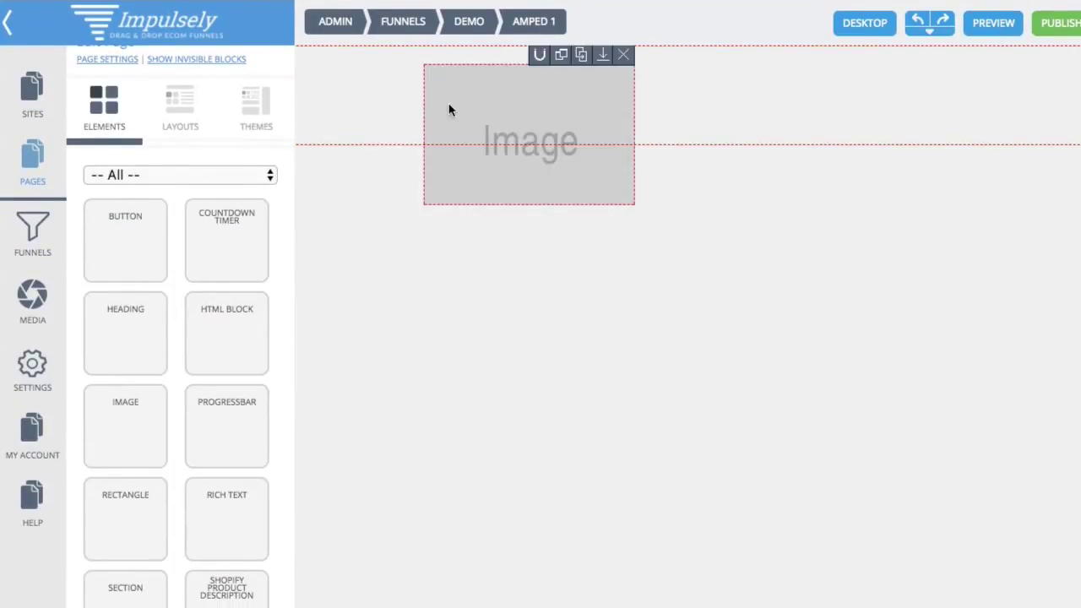
{"action": "left_click", "coordinate": [483, 106]}
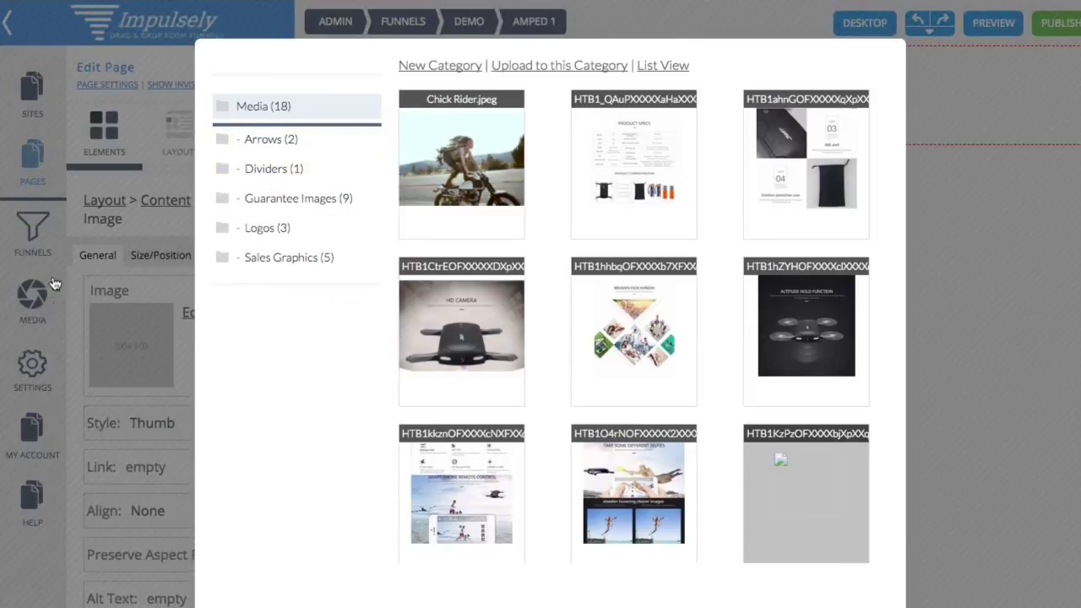
{"action": "left_click", "coordinate": [247, 237]}
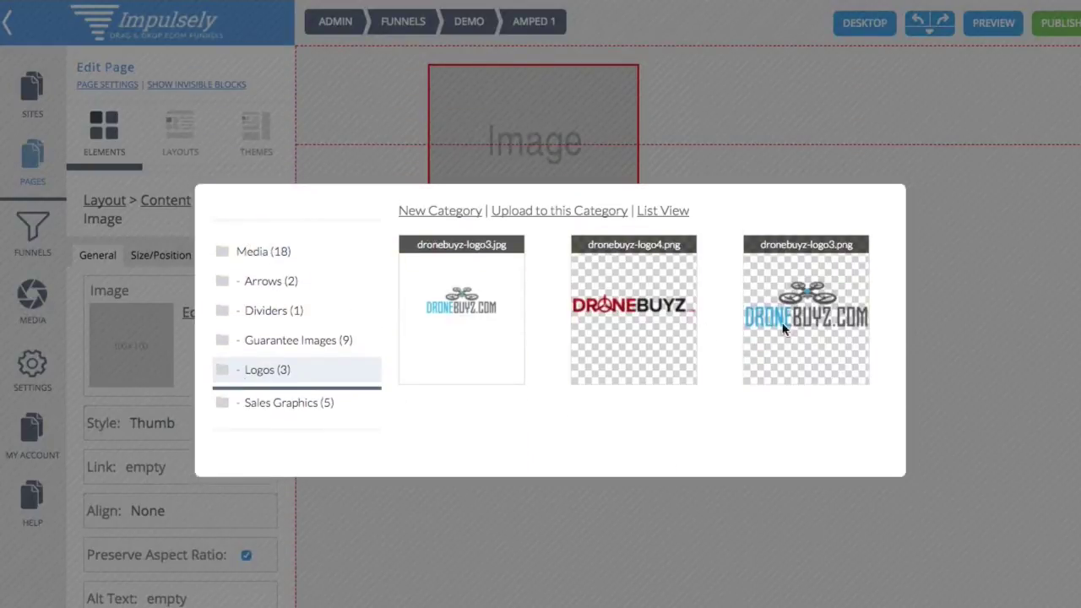
{"action": "left_click", "coordinate": [843, 297]}
{"action": "left_click", "coordinate": [483, 275]}
{"action": "left_click_drag", "start_coordinate": [764, 180], "coordinate": [627, 159]}
{"action": "left_click_drag", "start_coordinate": [541, 121], "coordinate": [496, 118]}
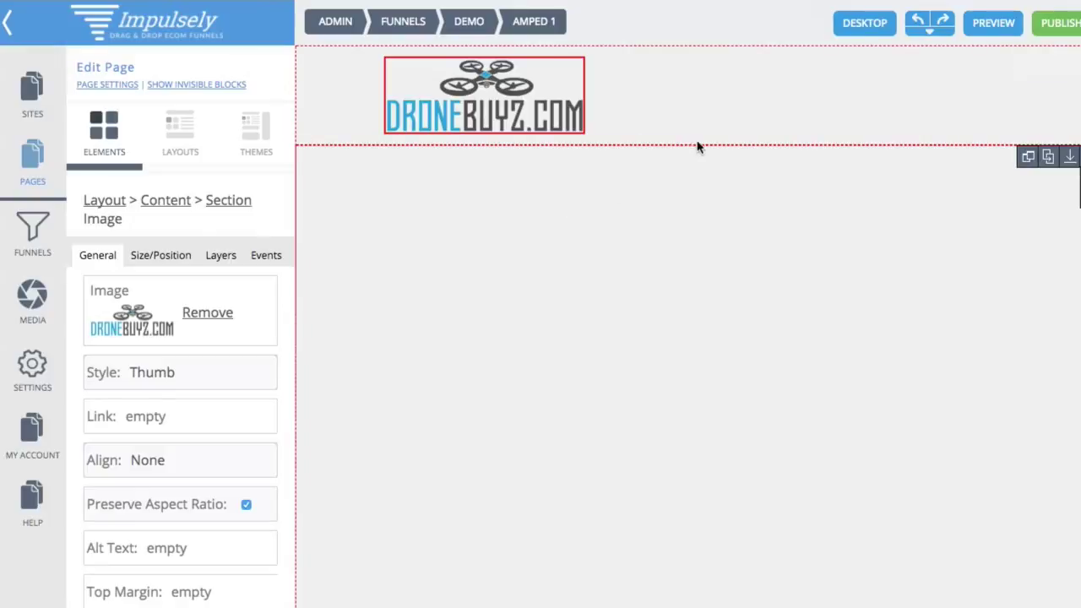
- Review the logo's Size/Position, Layers and Events tabs, then select the top section holding it
{"action": "left_click", "coordinate": [559, 125]}
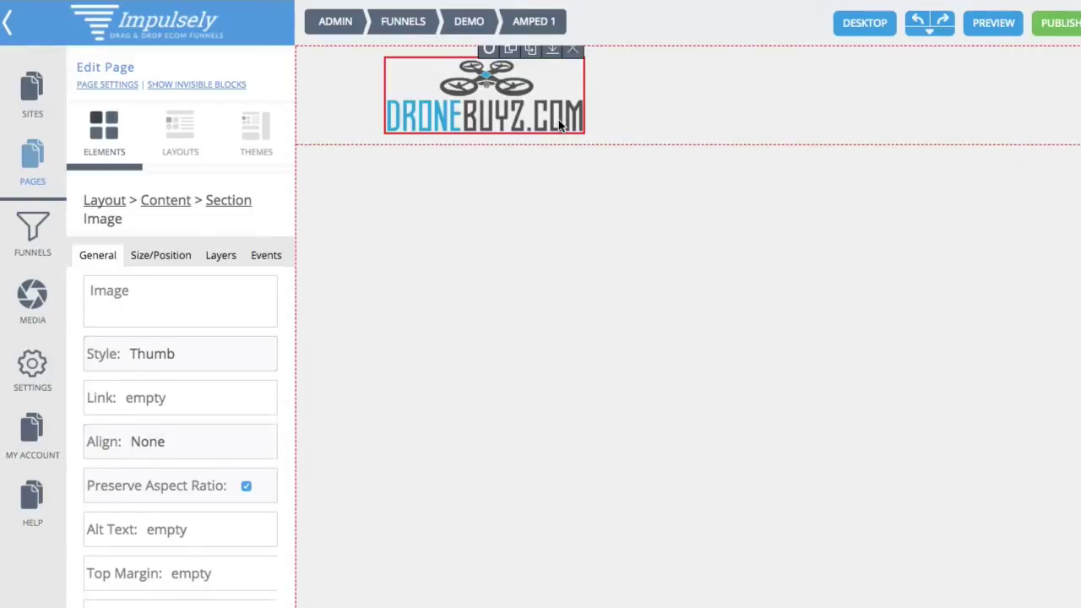
{"action": "scroll", "coordinate": [154, 262], "scroll_direction": "down", "scroll_amount": 2}
{"action": "left_click", "coordinate": [165, 259]}
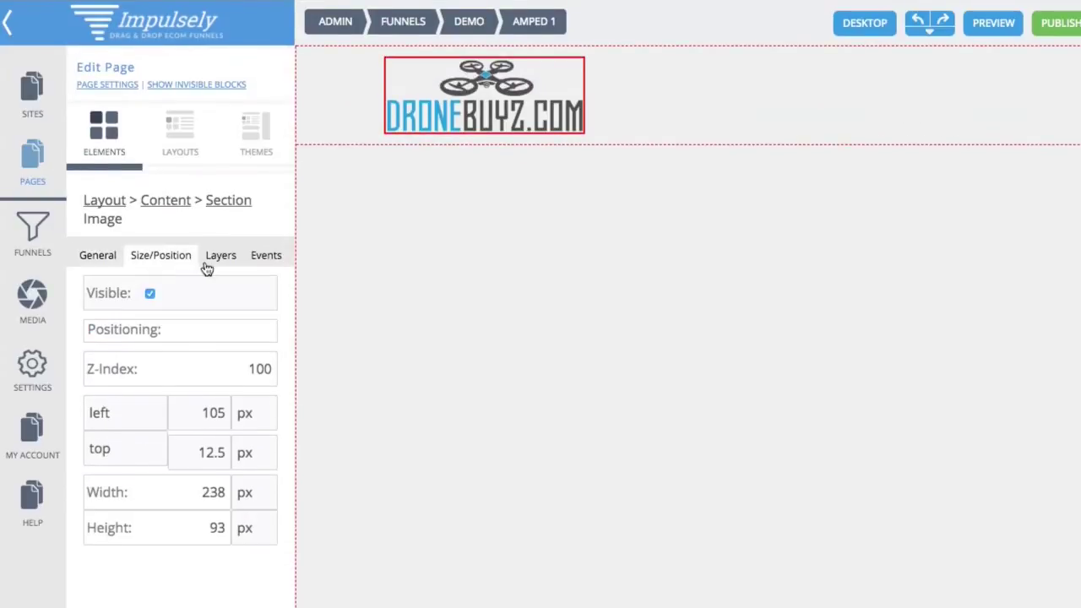
{"action": "left_click", "coordinate": [218, 258]}
{"action": "left_click", "coordinate": [255, 258]}
{"action": "left_click", "coordinate": [100, 257]}
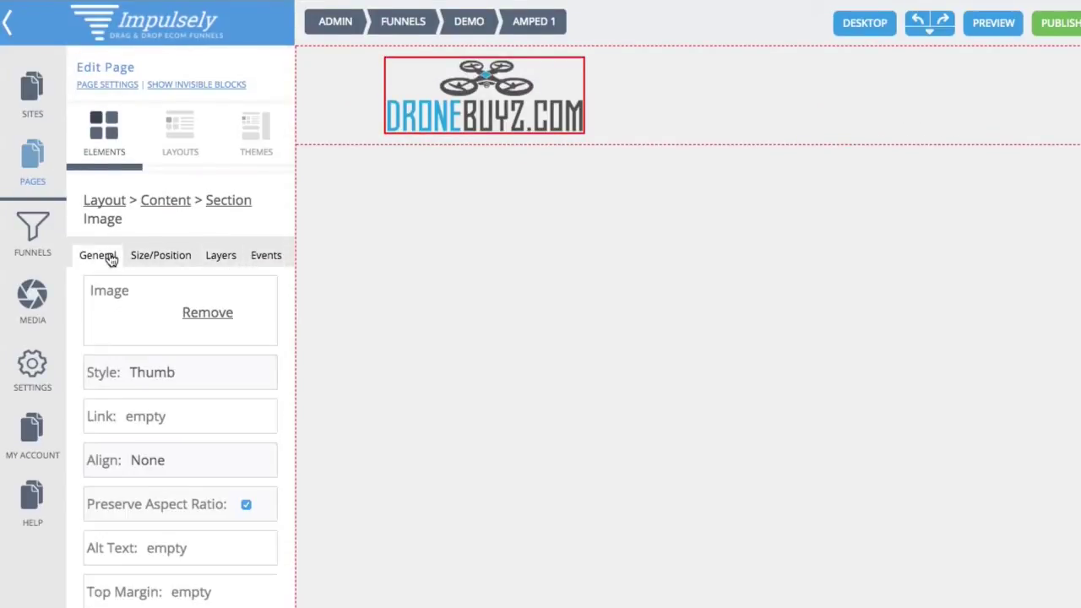
{"action": "left_click", "coordinate": [756, 128]}
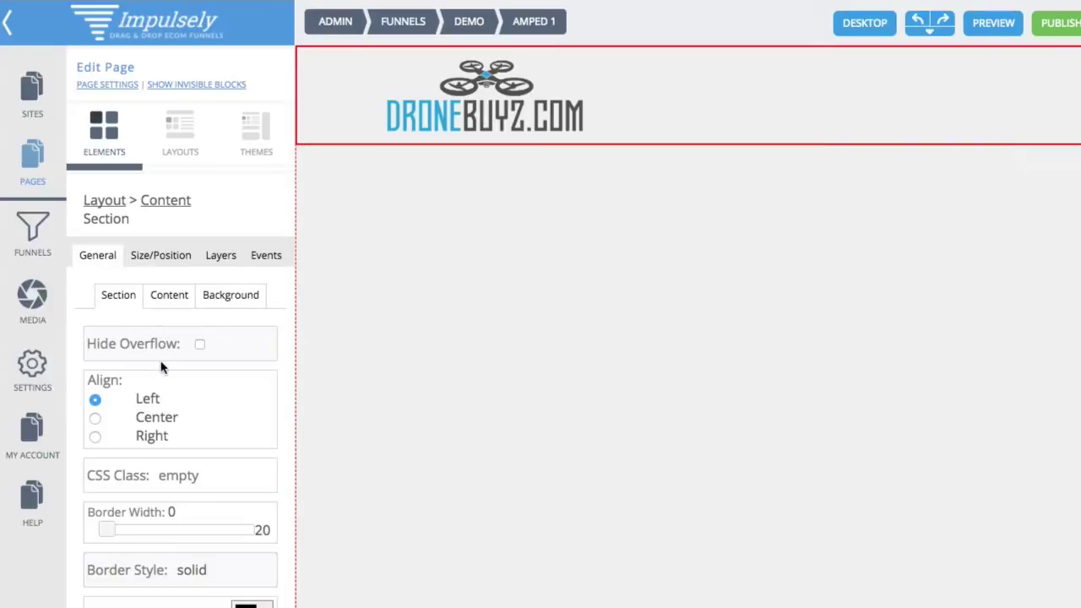
{"action": "scroll", "coordinate": [160, 366], "scroll_direction": "down", "scroll_amount": 1}
{"action": "scroll", "coordinate": [160, 366], "scroll_direction": "up", "scroll_amount": 1}
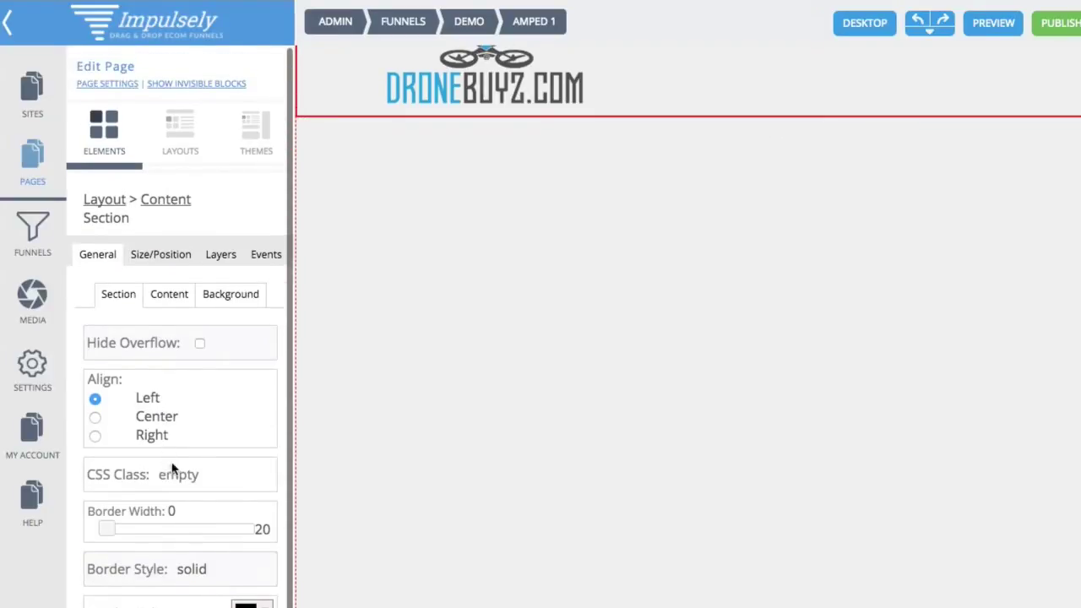